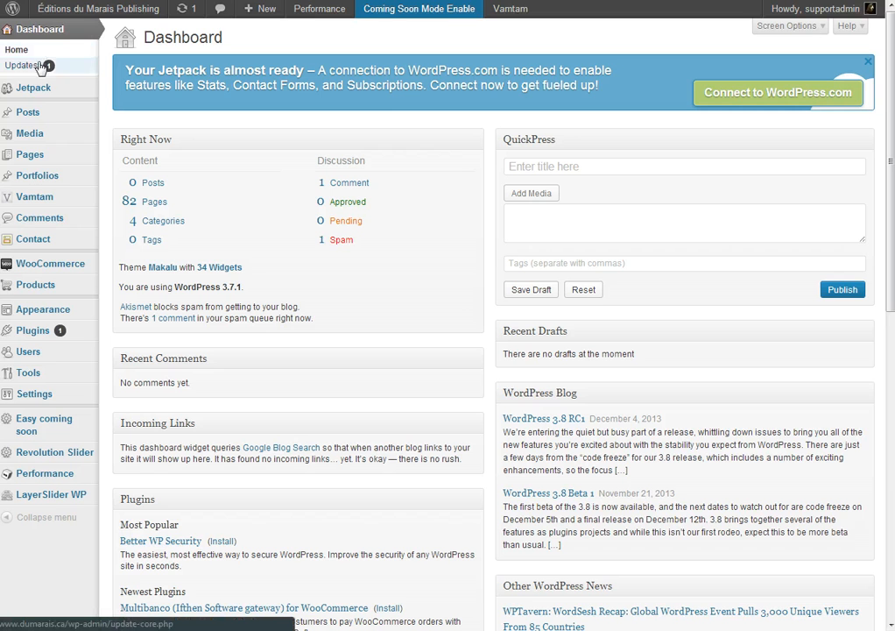
# Open the list of all LayerSlider WP sliders from the dashboard
pyautogui.moveTo(35, 497)
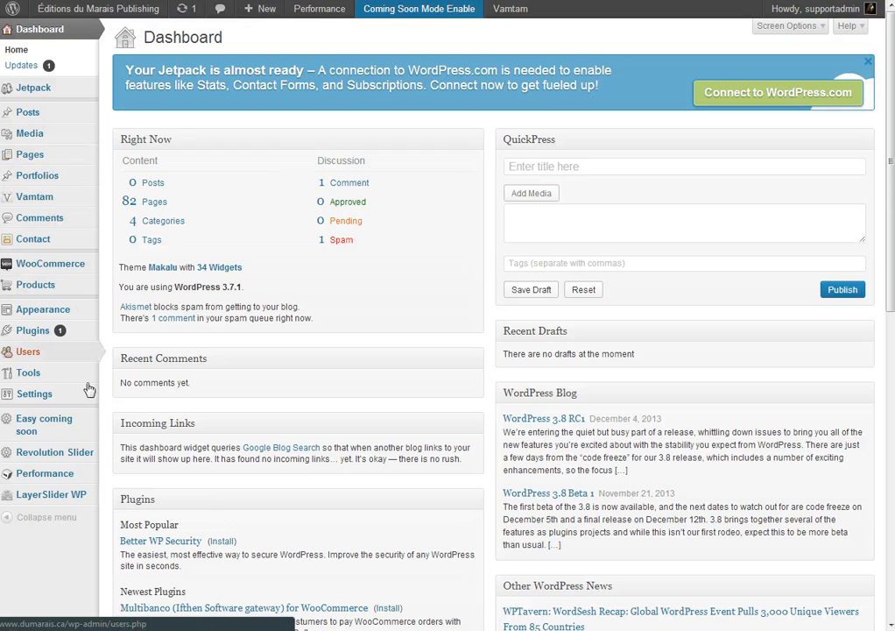
pyautogui.moveTo(74, 493)
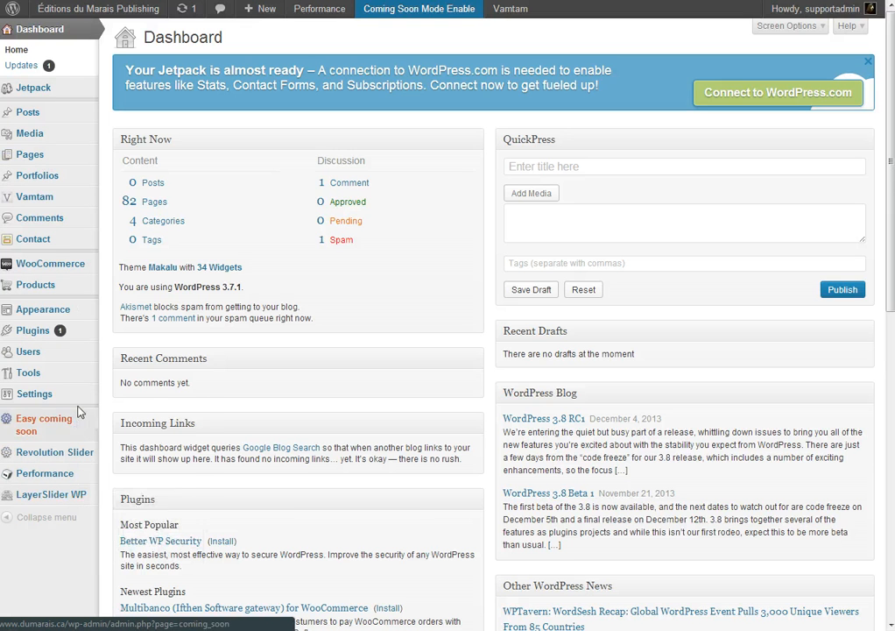
pyautogui.moveTo(79, 396)
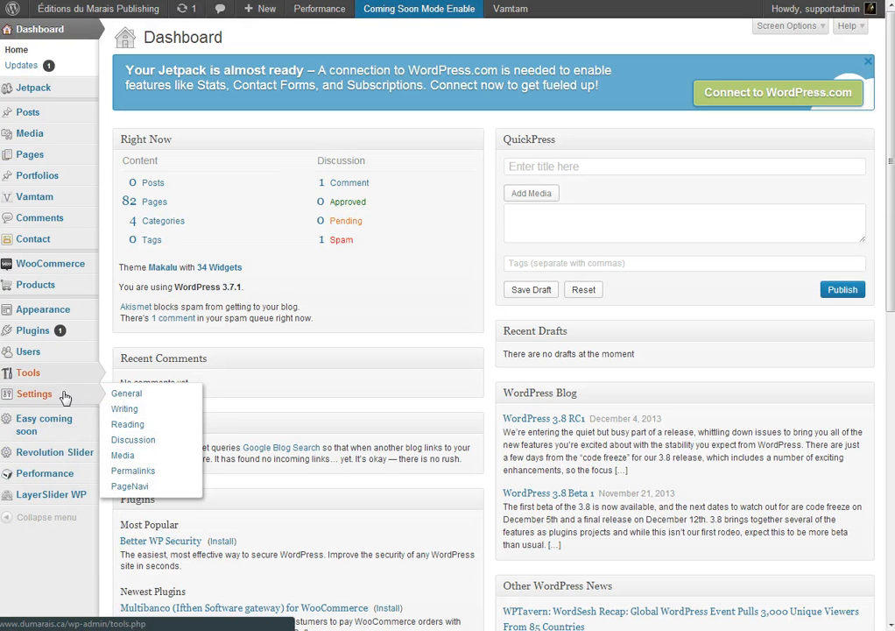
pyautogui.moveTo(73, 312)
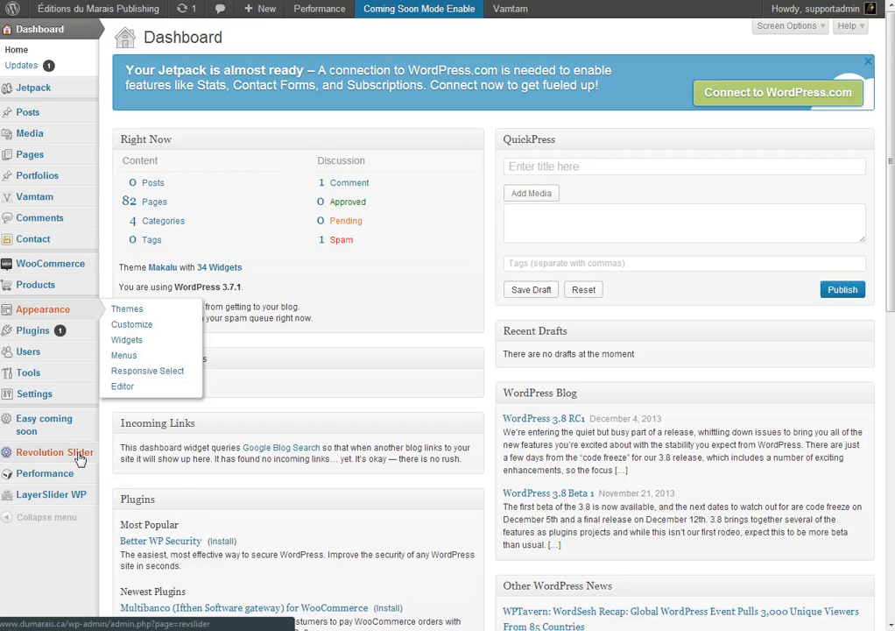
pyautogui.moveTo(37, 102)
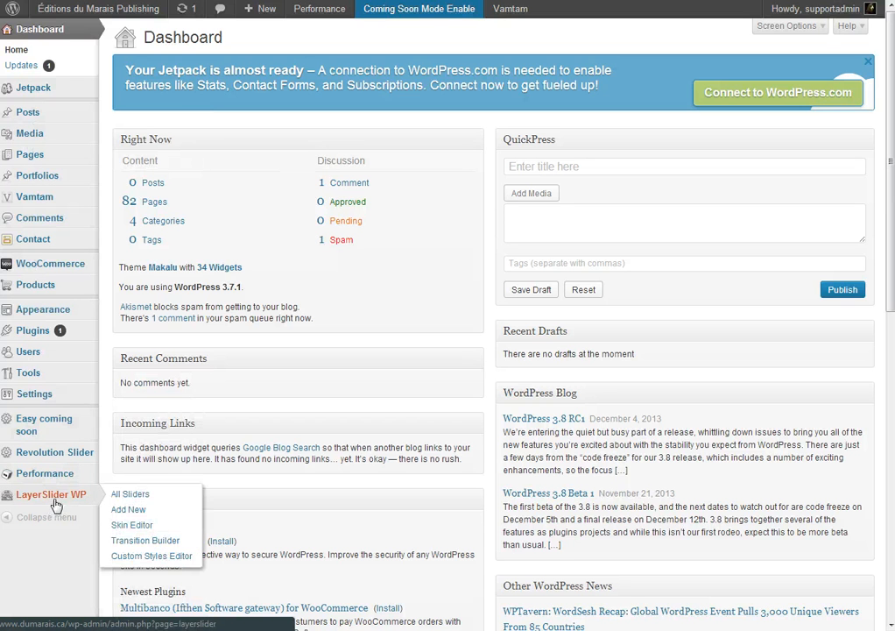
pyautogui.click(121, 496)
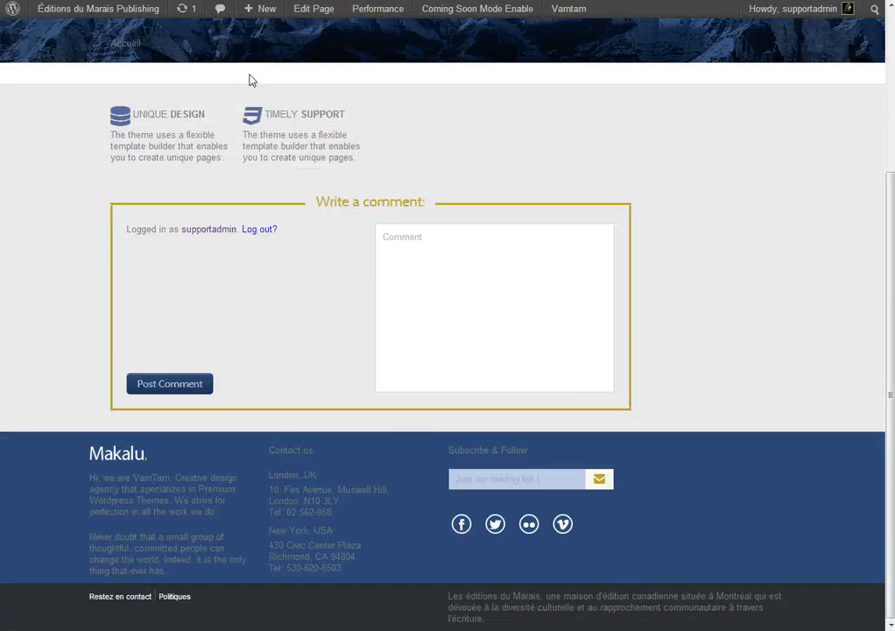
pyautogui.scroll(3, 249, 81)
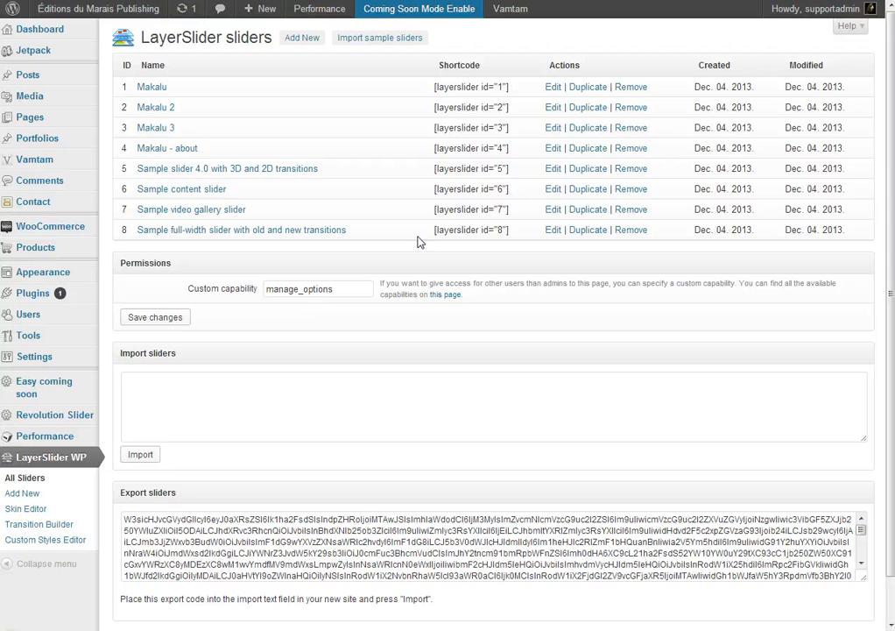
# Open the Makalu slider's editor in a separate browser tab and run its slide preview
pyautogui.rightClick(151, 87)
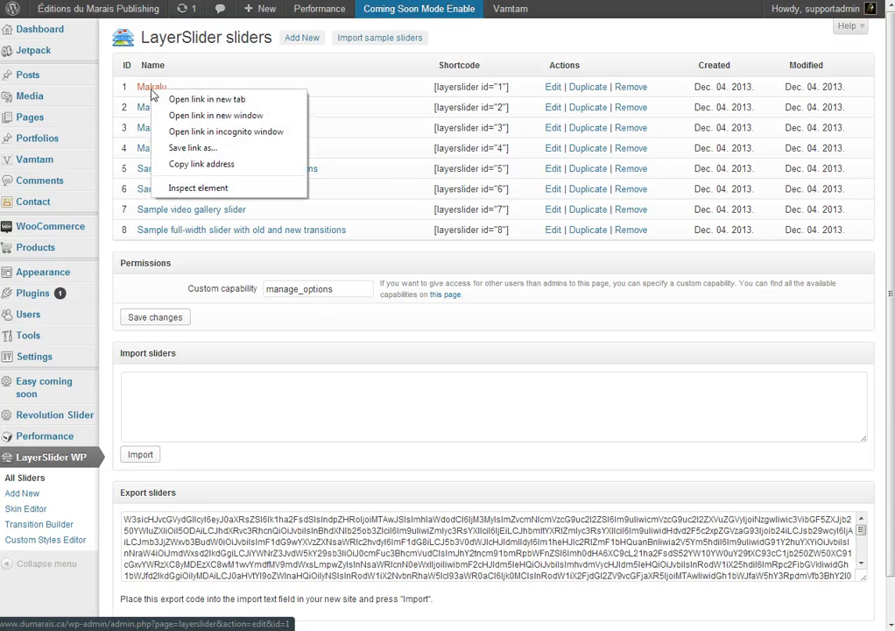
pyautogui.click(173, 100)
pyautogui.click(351, 0)
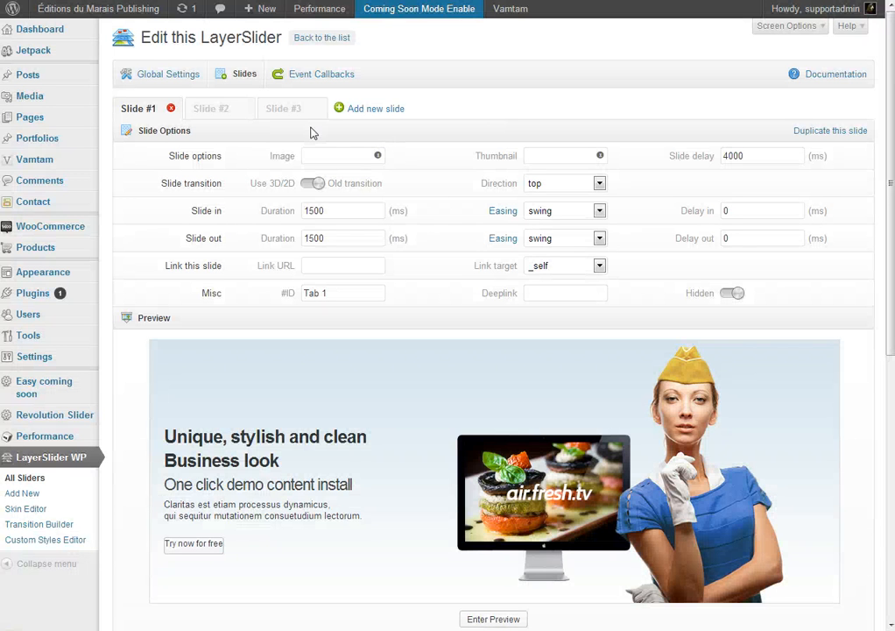
pyautogui.scroll(-3, 534, 233)
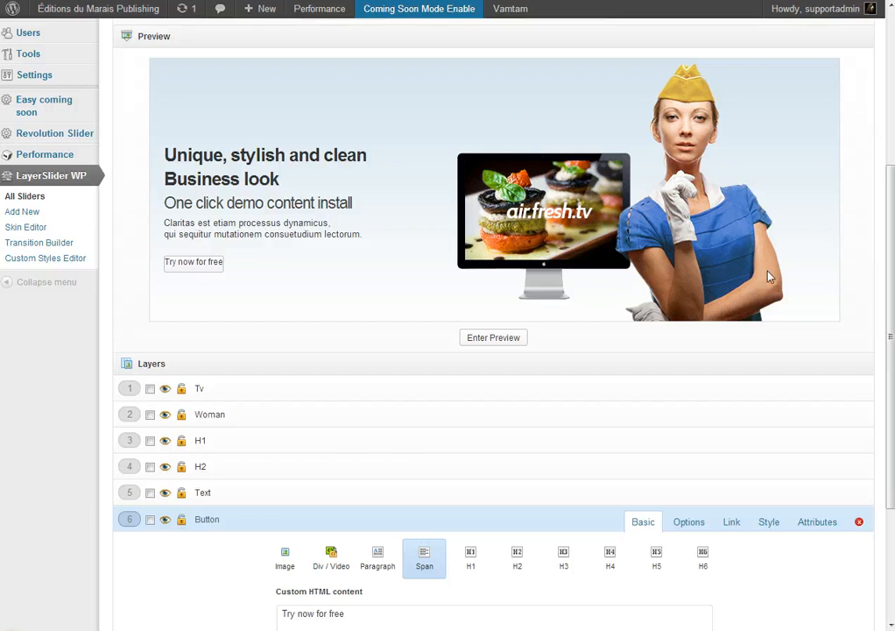
pyautogui.click(501, 343)
pyautogui.scroll(1, 438, 278)
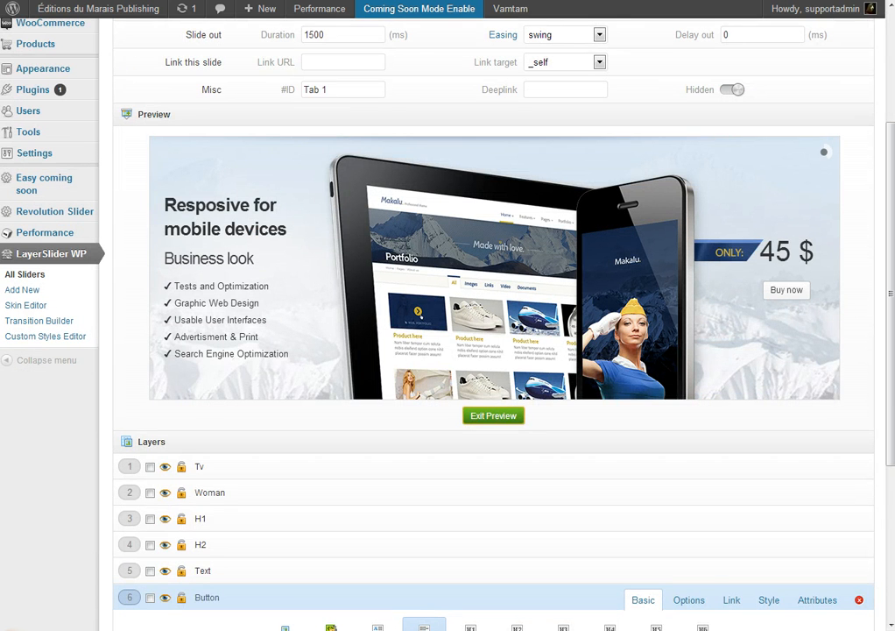
# Examine the layers that make up the Makalu slider's first slide while the preview plays
pyautogui.scroll(-3, 309, 280)
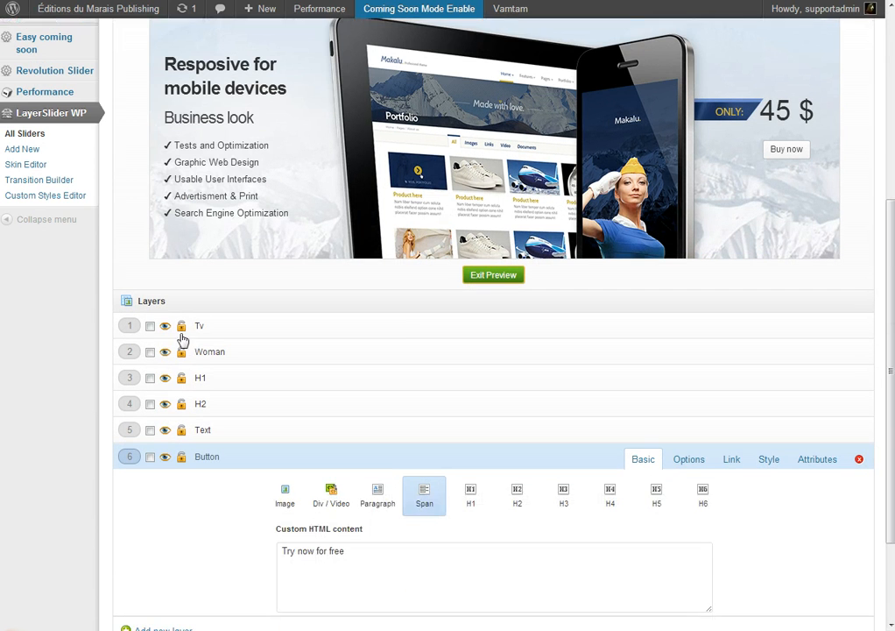
pyautogui.click(221, 325)
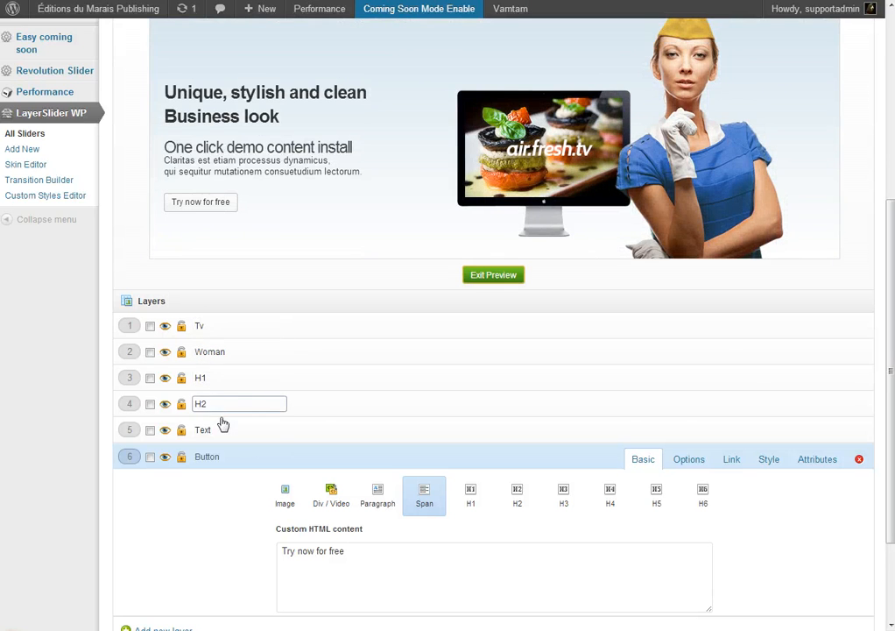
pyautogui.scroll(-2, 364, 317)
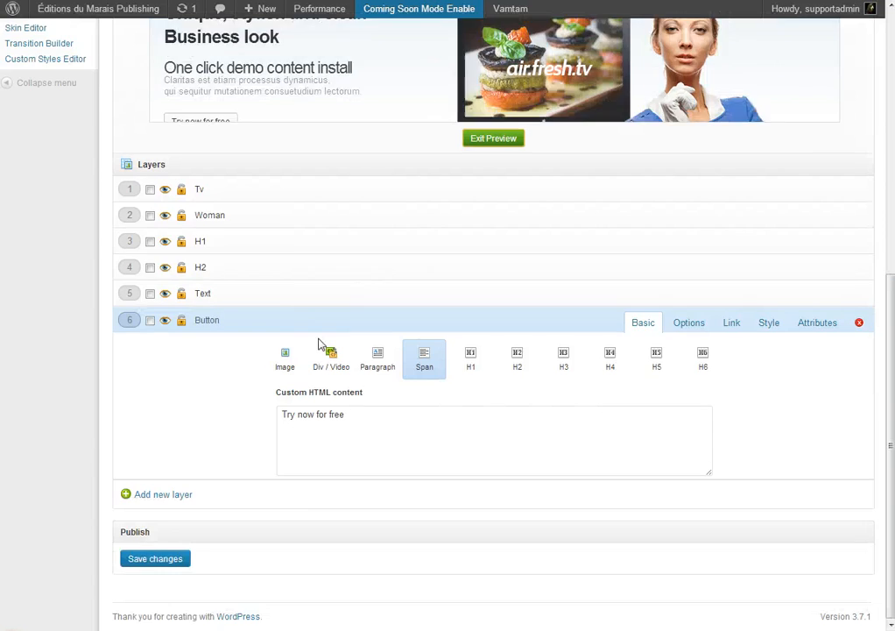
pyautogui.scroll(5, 320, 343)
pyautogui.scroll(-3, 412, 517)
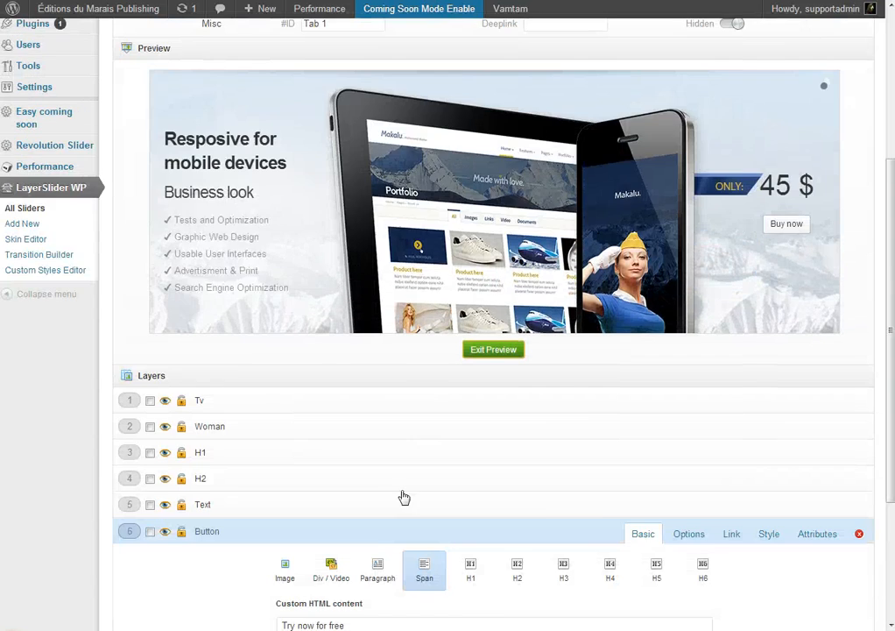
pyautogui.scroll(6, 387, 462)
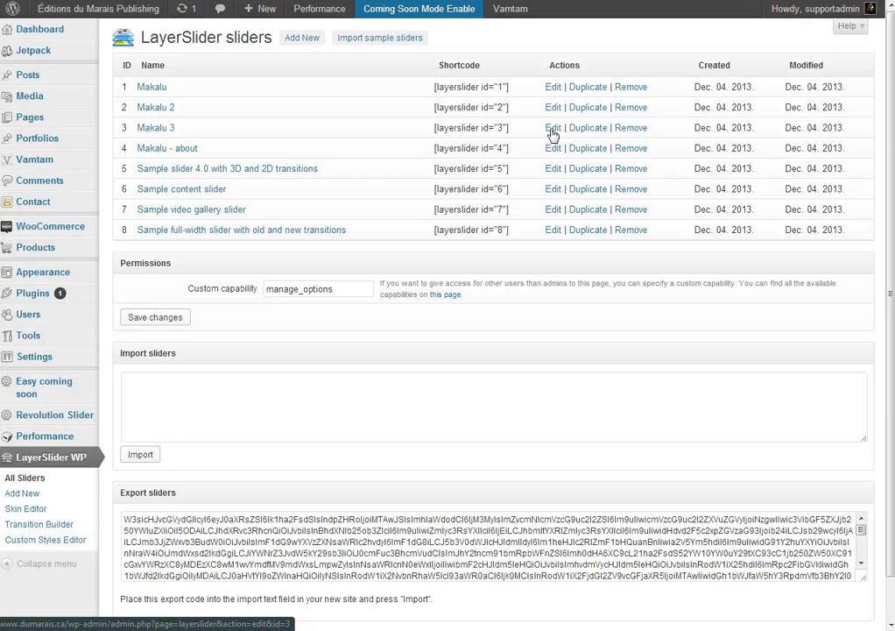
# Open the Makalu 3 slider for editing, play its preview and look over its layer
pyautogui.click(149, 128)
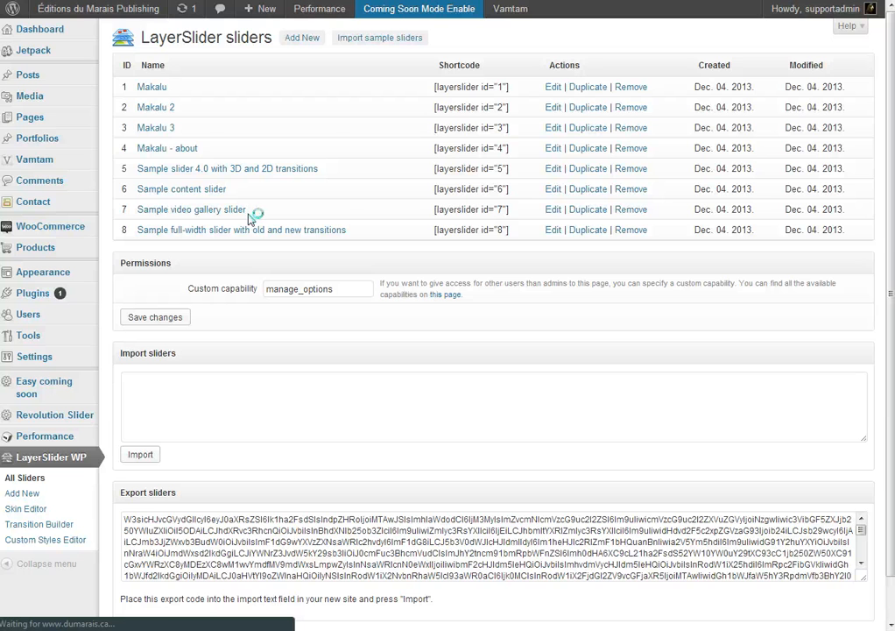
pyautogui.click(158, 131)
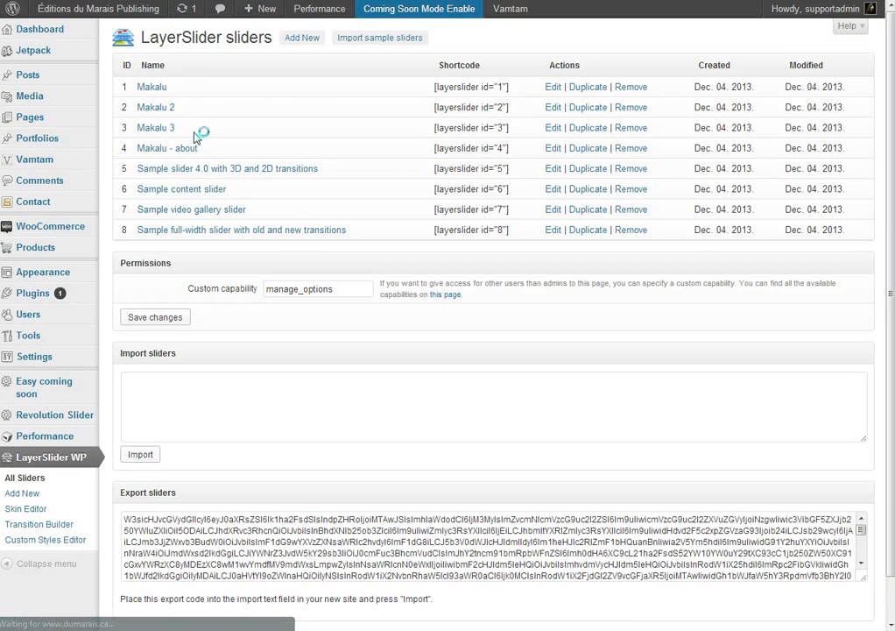
pyautogui.scroll(-3, 521, 293)
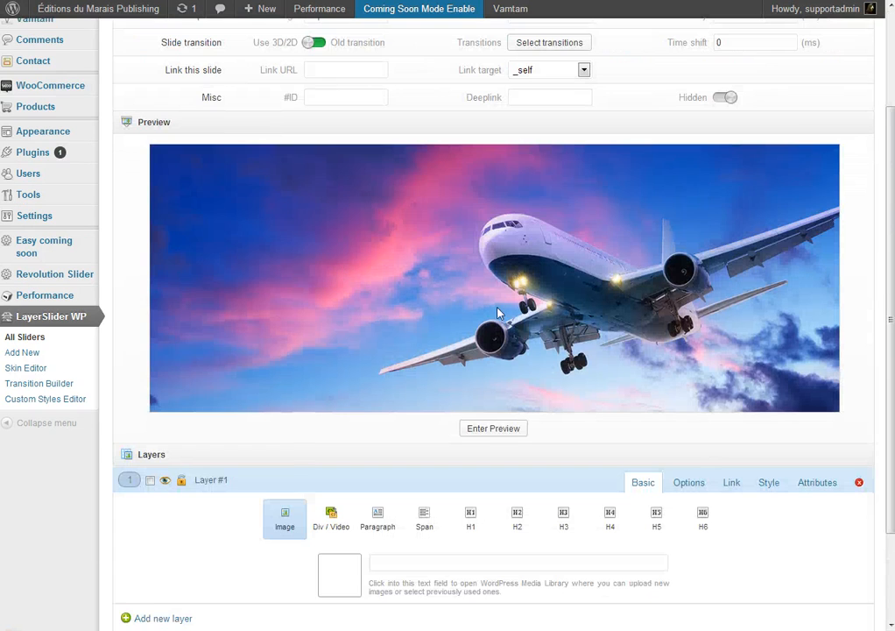
pyautogui.click(491, 429)
pyautogui.scroll(-1, 336, 261)
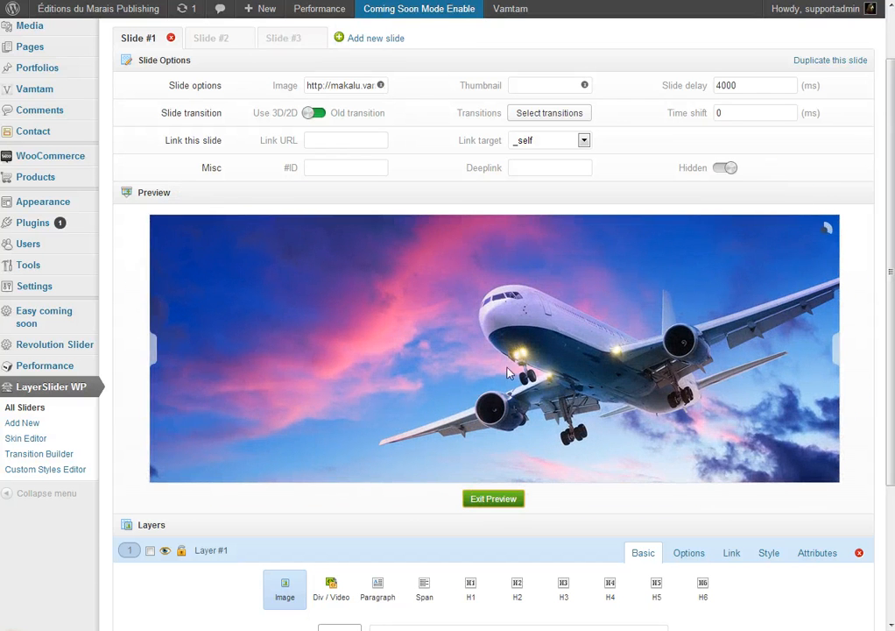
pyautogui.scroll(-3, 418, 284)
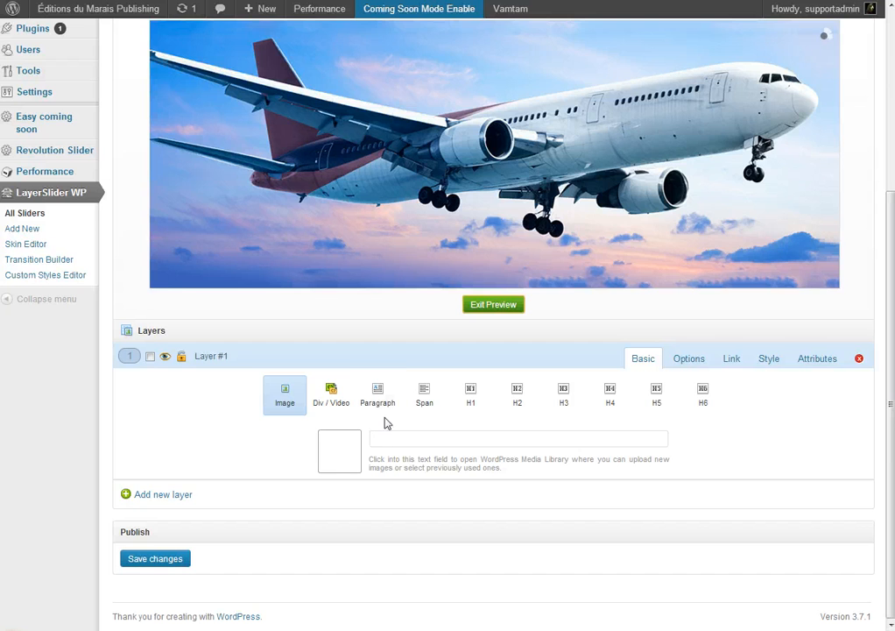
# Compare the background images and options of Slide #1, Slide #2 and Slide #3 in the Makalu 3 slider
pyautogui.scroll(3, 289, 367)
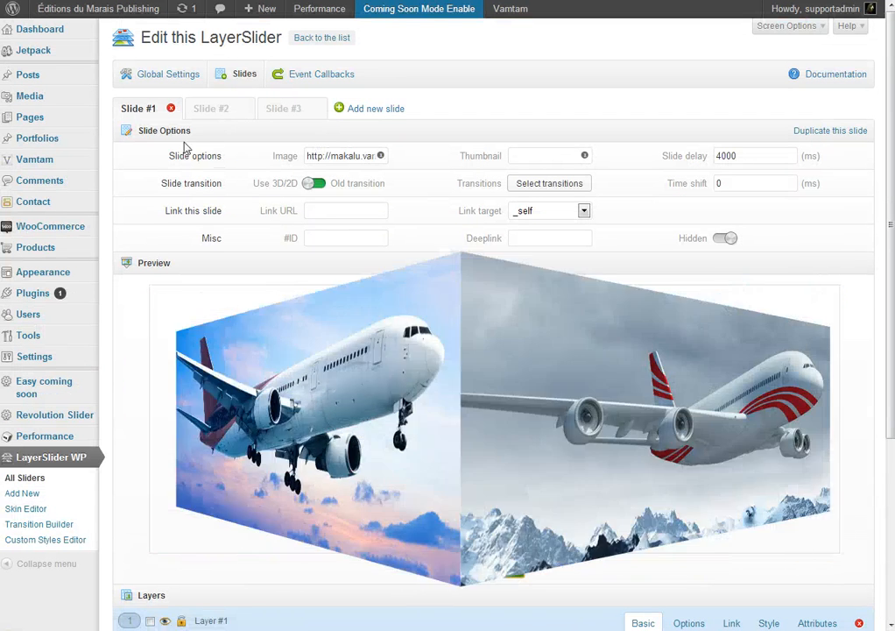
pyautogui.click(211, 110)
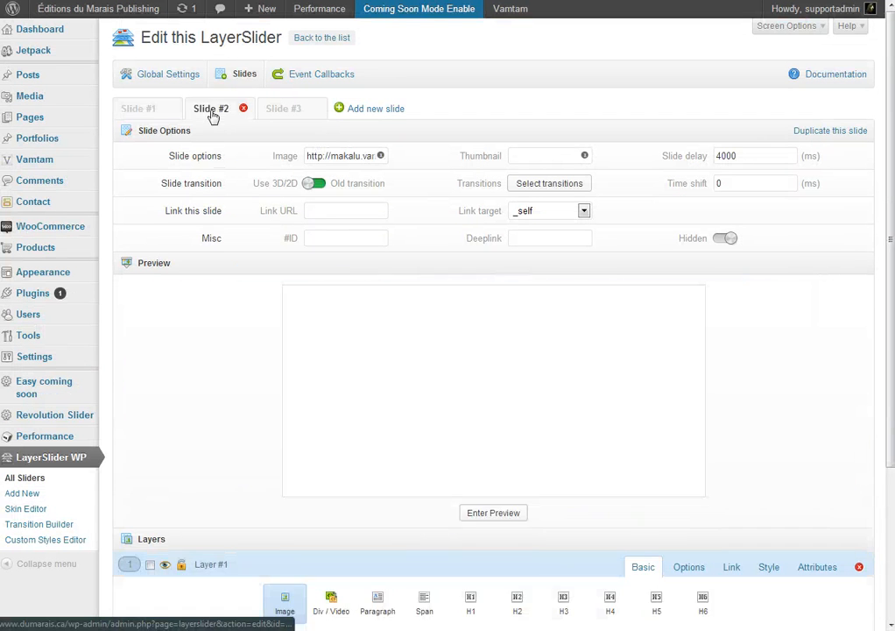
pyautogui.click(283, 111)
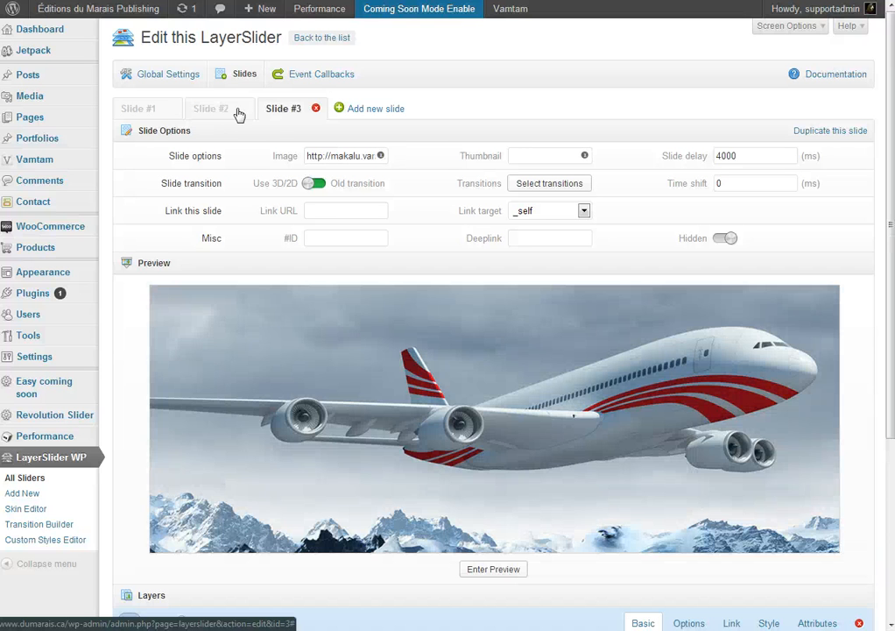
pyautogui.click(143, 108)
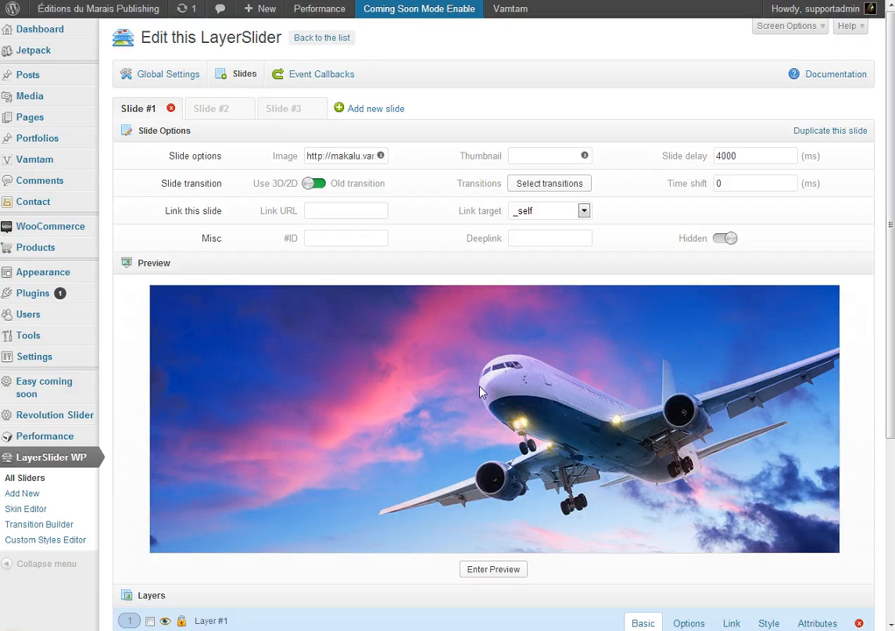
pyautogui.click(203, 108)
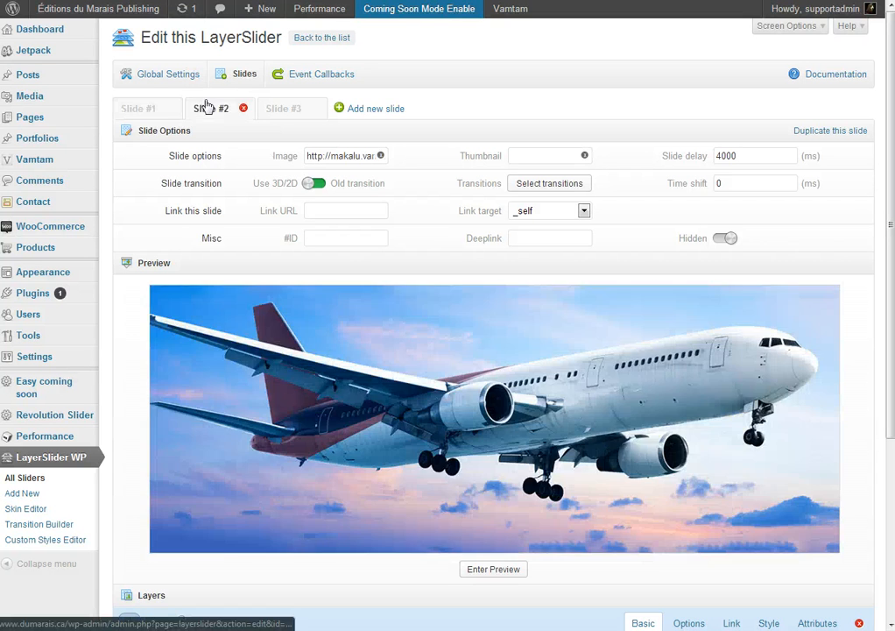
pyautogui.click(276, 110)
pyautogui.click(161, 113)
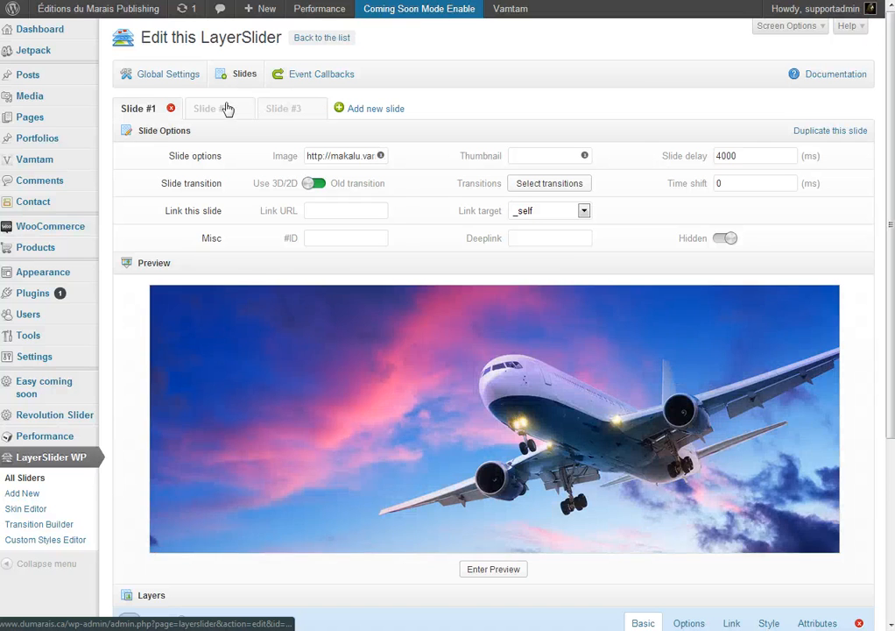
pyautogui.click(226, 110)
pyautogui.click(290, 114)
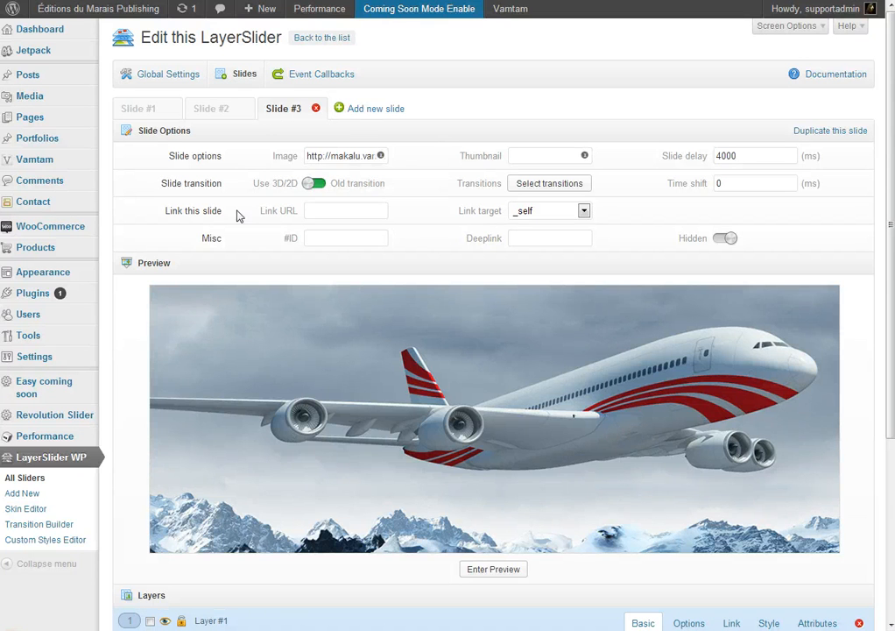
# Examine the Makalu 3 slider's global settings, from basic dimensions through slideshow, appearance and navigation
pyautogui.click(150, 78)
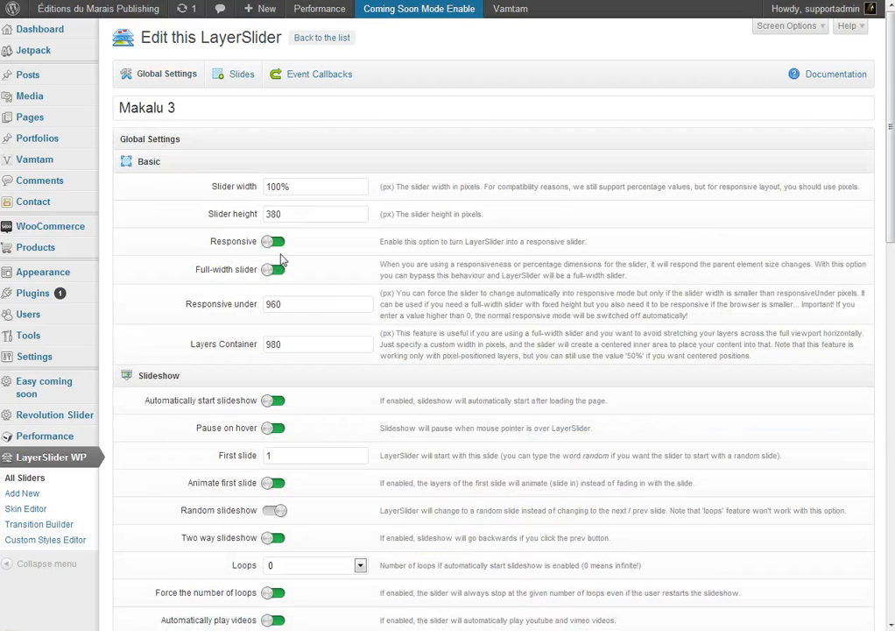
pyautogui.scroll(-3, 312, 209)
pyautogui.scroll(1, 314, 216)
pyautogui.scroll(2, 288, 164)
pyautogui.scroll(-6, 272, 275)
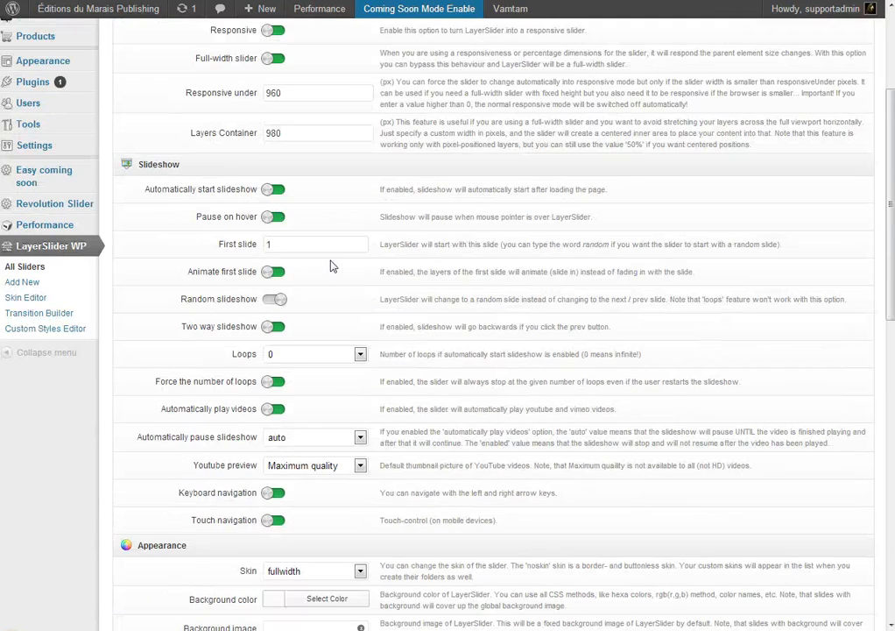
pyautogui.scroll(1, 294, 237)
pyautogui.scroll(-6, 300, 336)
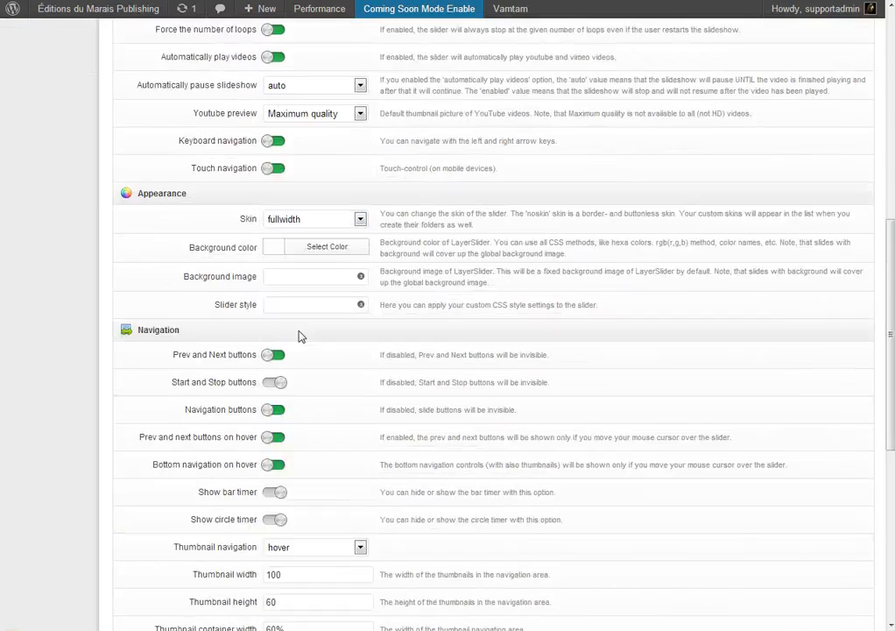
pyautogui.scroll(5, 144, 298)
pyautogui.scroll(4, 158, 305)
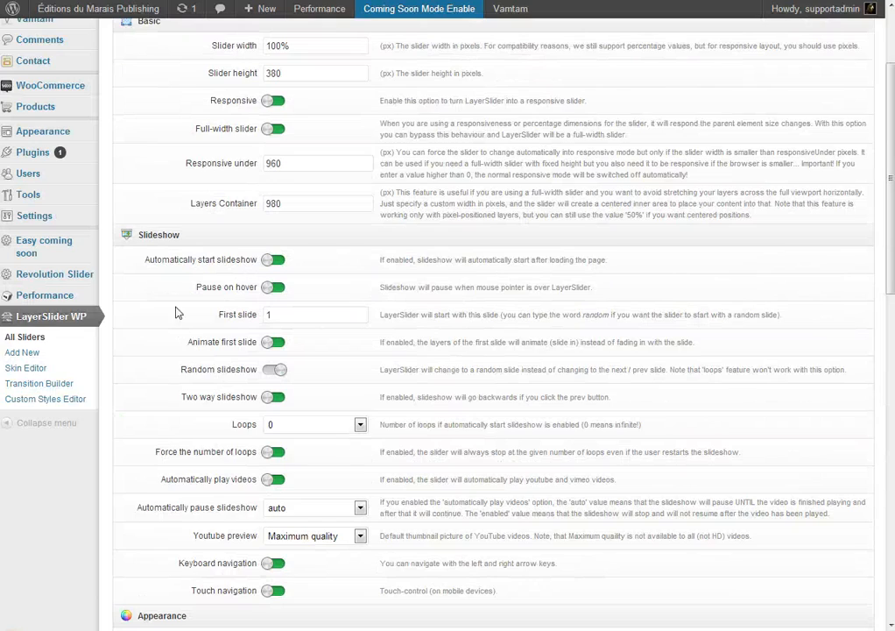
pyautogui.scroll(2, 106, 156)
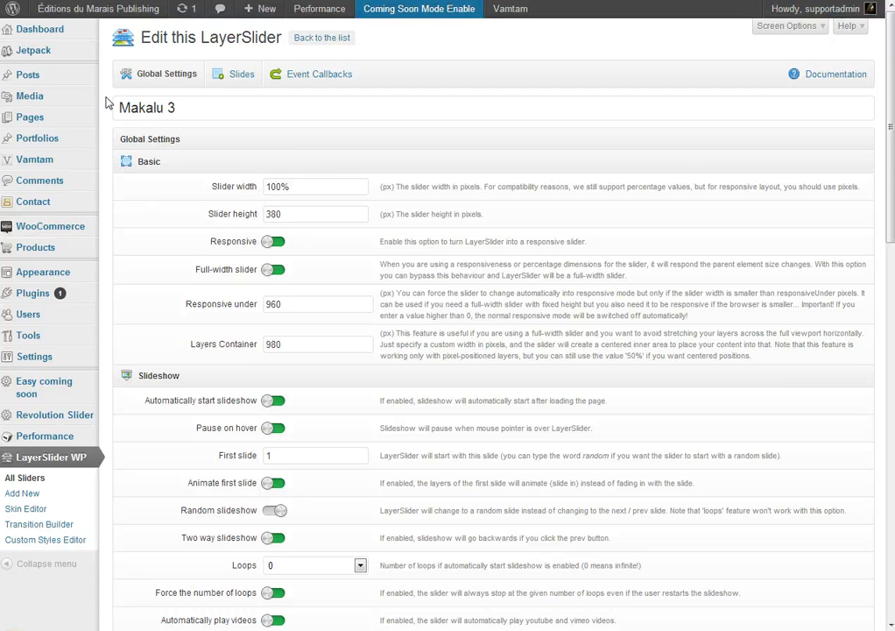
# Return to the list of all sliders and select the Makalu slider's shortcode [layerslider id="1"]
pyautogui.click(25, 477)
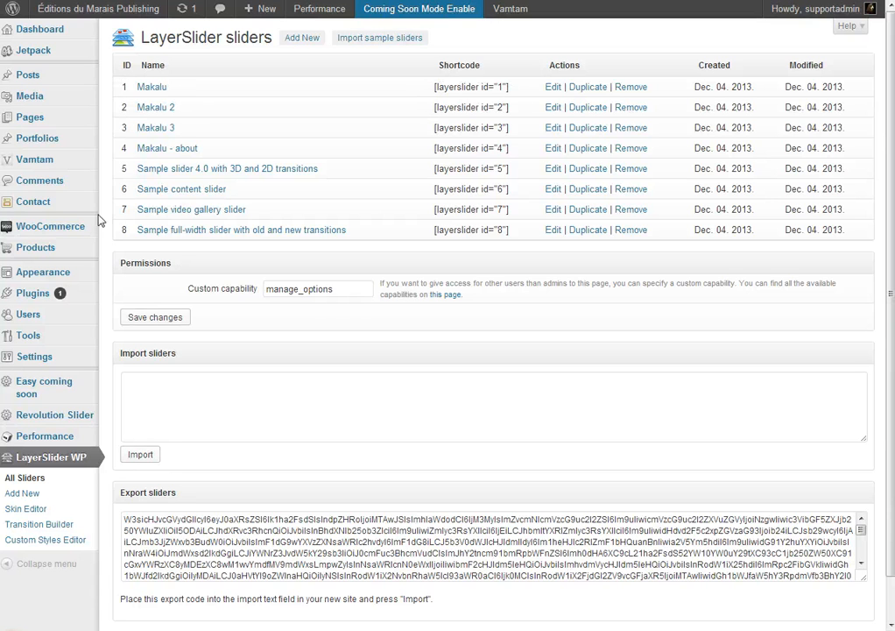
pyautogui.moveTo(431, 88); pyautogui.dragTo(511, 88)
pyautogui.click(439, 100)
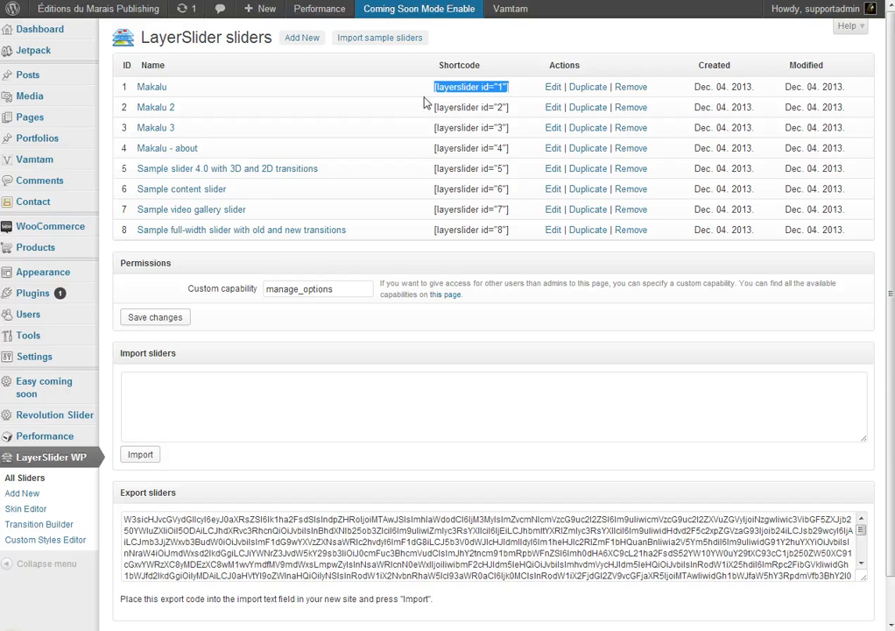
pyautogui.moveTo(68, 120)
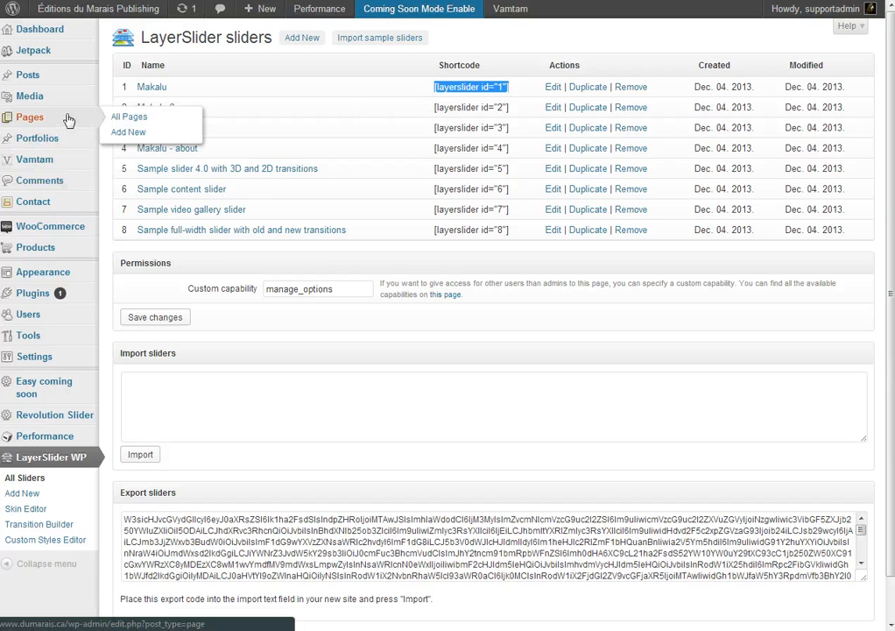